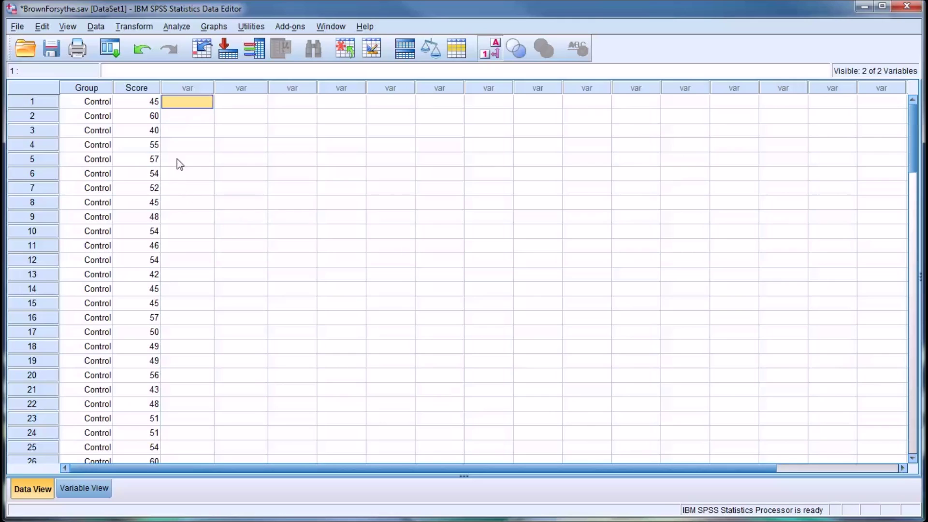
# Select the Group and Score columns in the data editor, then clear the selection.
pyautogui.click(86, 89)
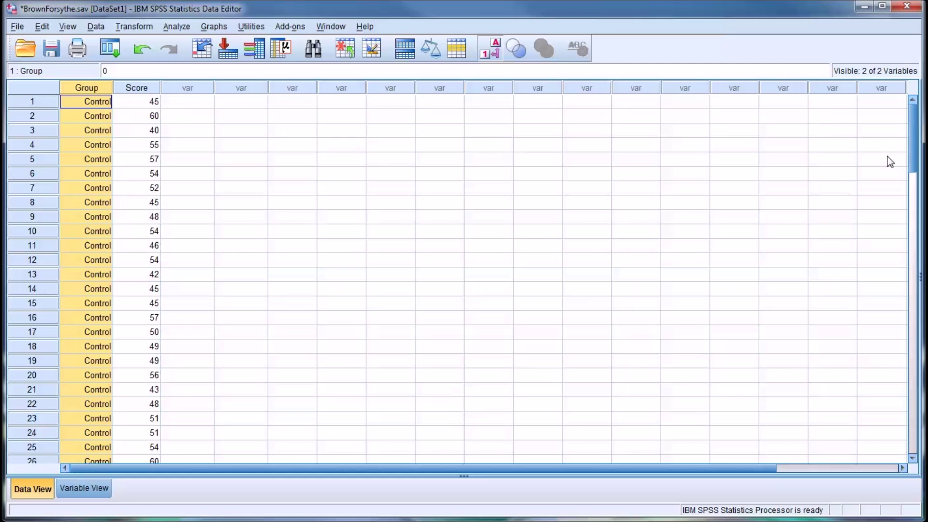
pyautogui.moveTo(917, 150)
pyautogui.mouseDown()
pyautogui.moveTo(918, 286)
pyautogui.moveTo(919, 140)
pyautogui.mouseUp()
pyautogui.click(135, 89)
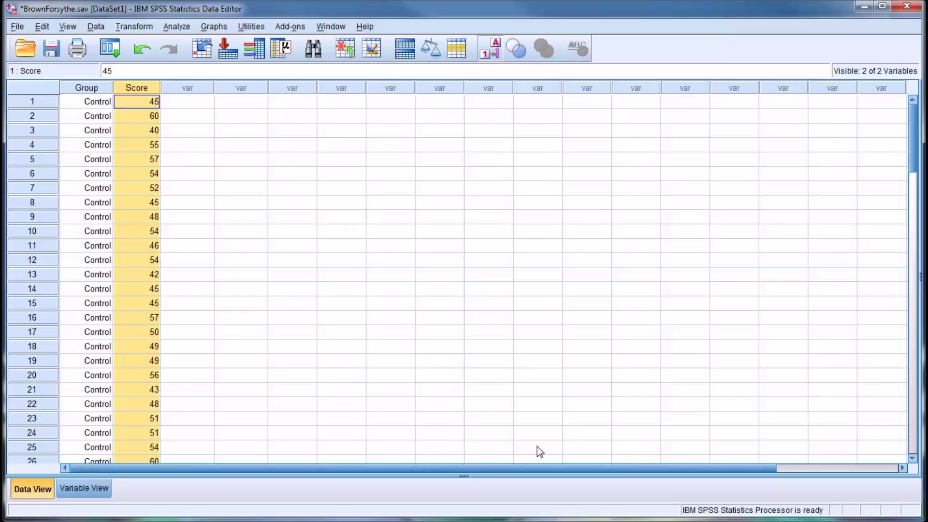
pyautogui.click(127, 103)
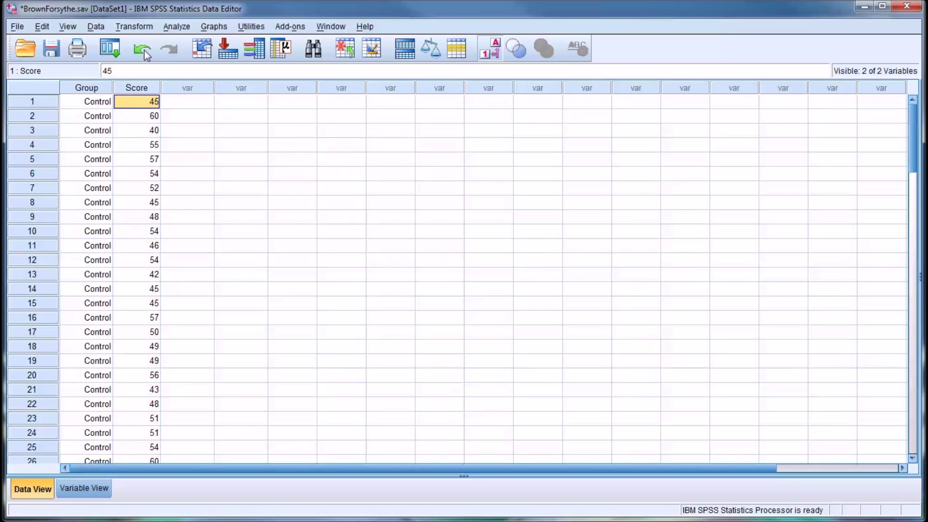
# Set up a One-Way ANOVA with Score as the dependent variable and Group as factor.
pyautogui.click(170, 27)
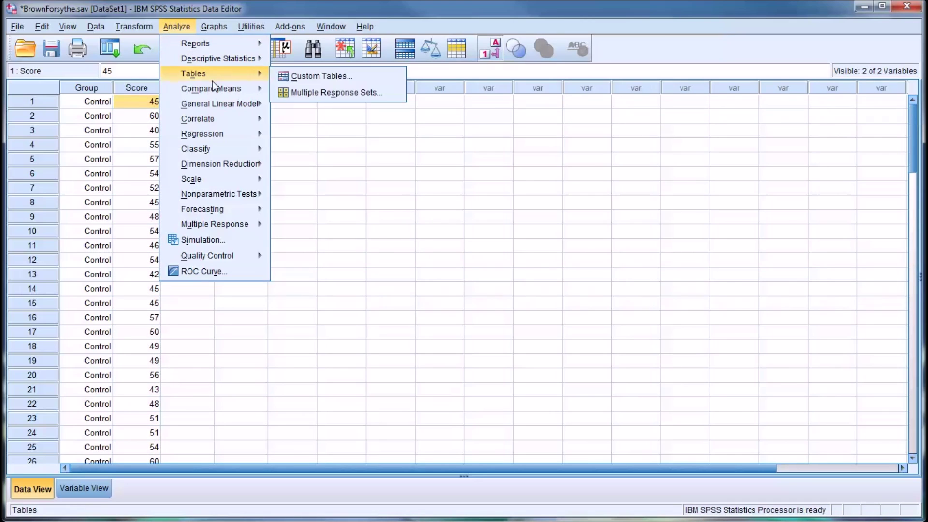
pyautogui.moveTo(213, 90)
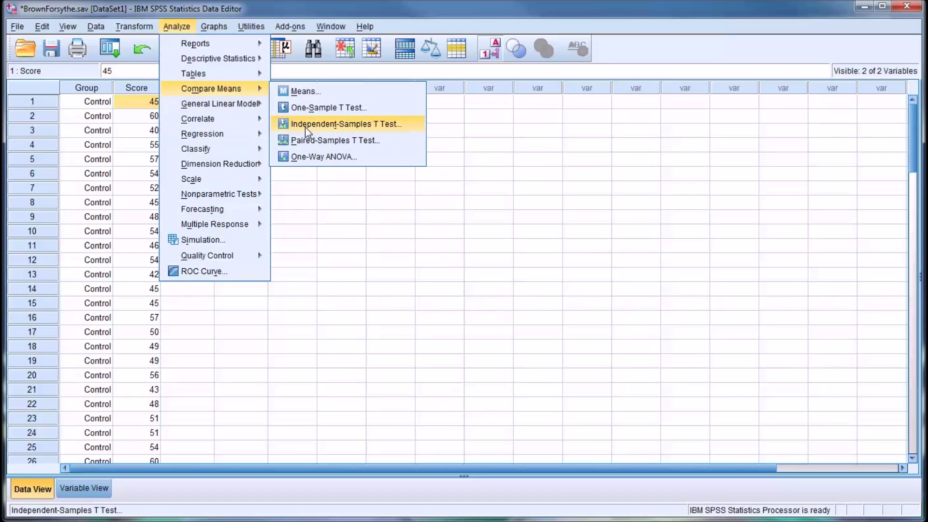
pyautogui.click(306, 158)
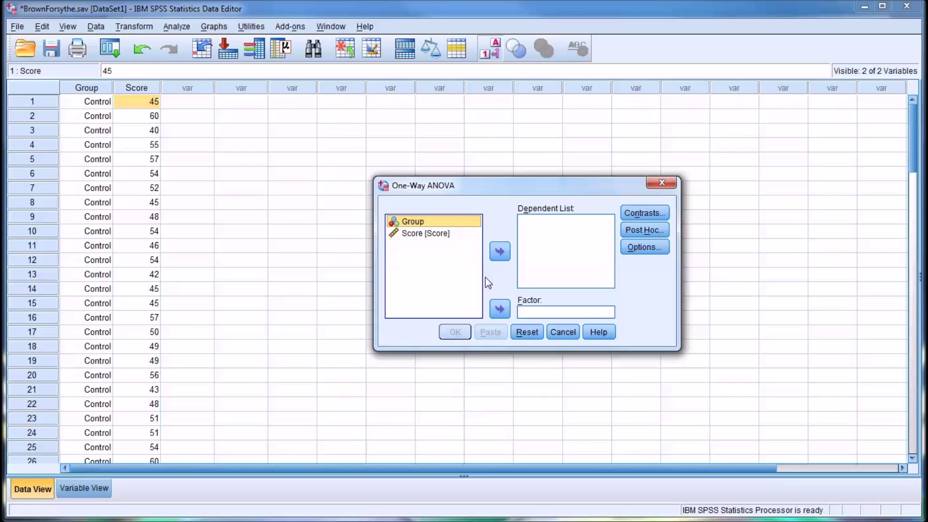
pyautogui.click(493, 306)
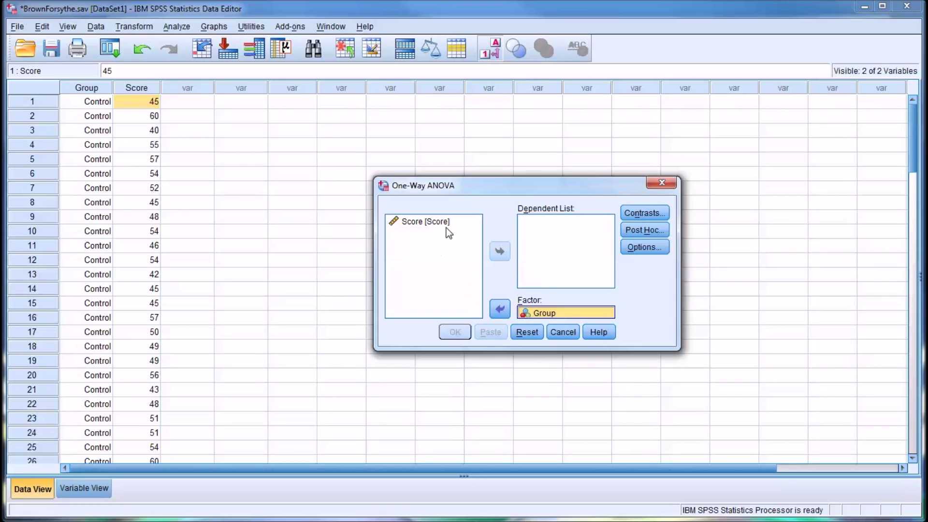
pyautogui.click(423, 222)
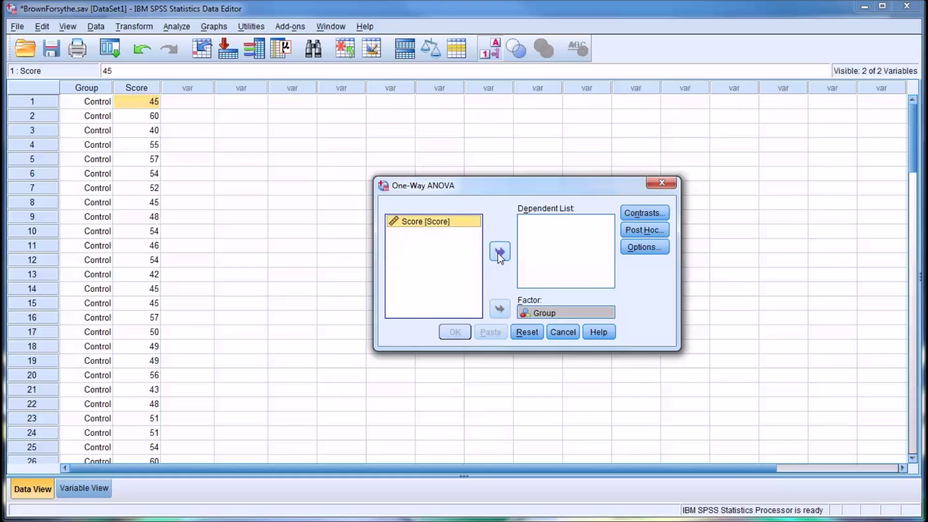
pyautogui.click(499, 252)
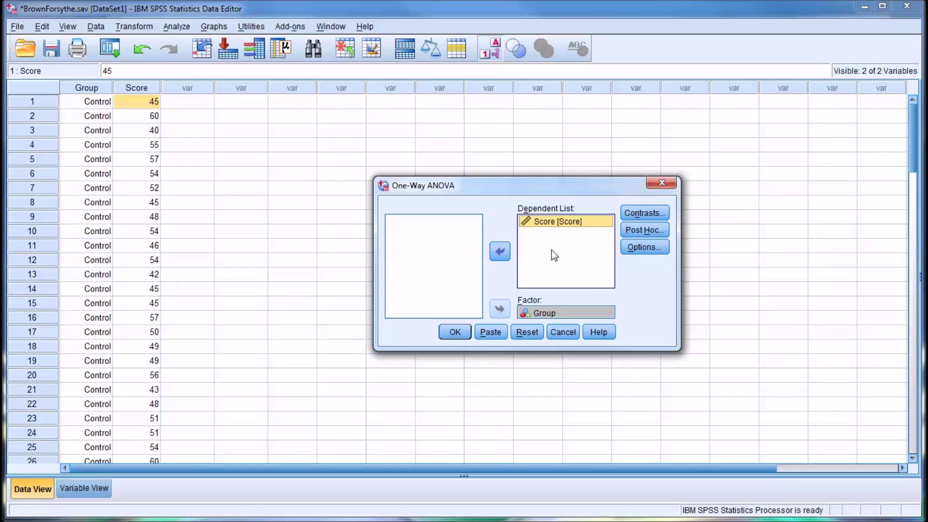
# Request descriptives and the homogeneity of variance test, then run the ANOVA.
pyautogui.hotkey('alt', 'o')
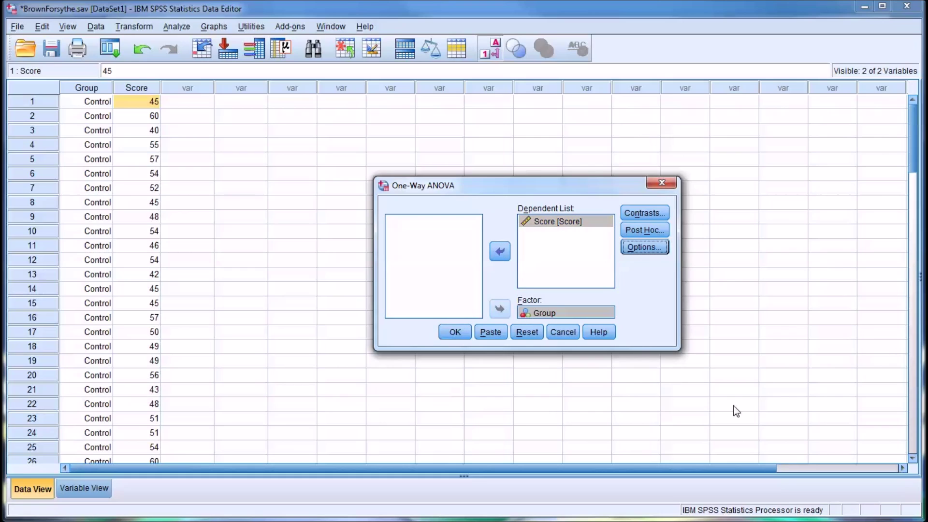
pyautogui.click(637, 251)
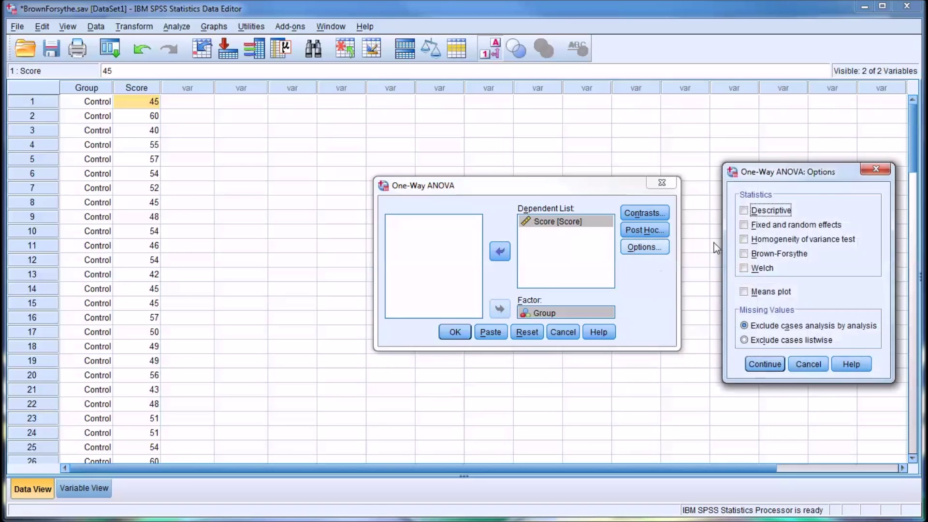
pyautogui.click(744, 239)
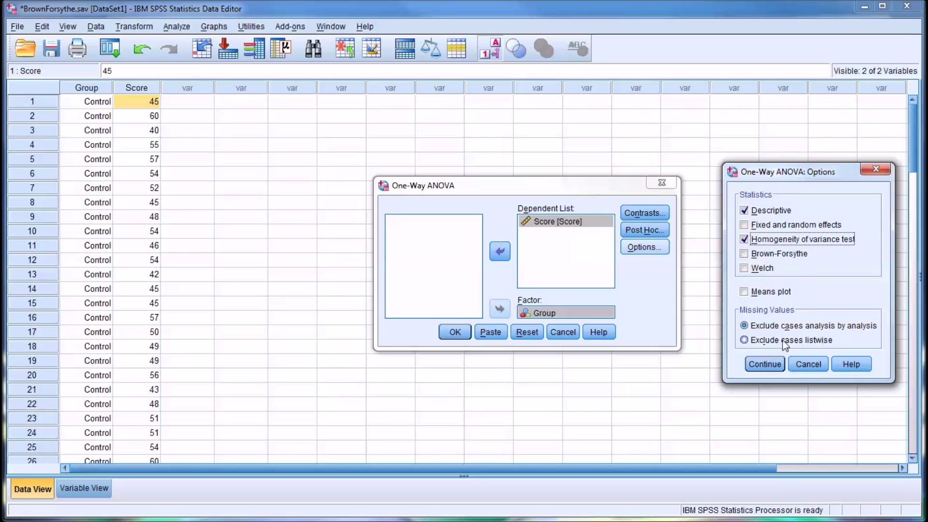
pyautogui.click(765, 365)
pyautogui.click(455, 332)
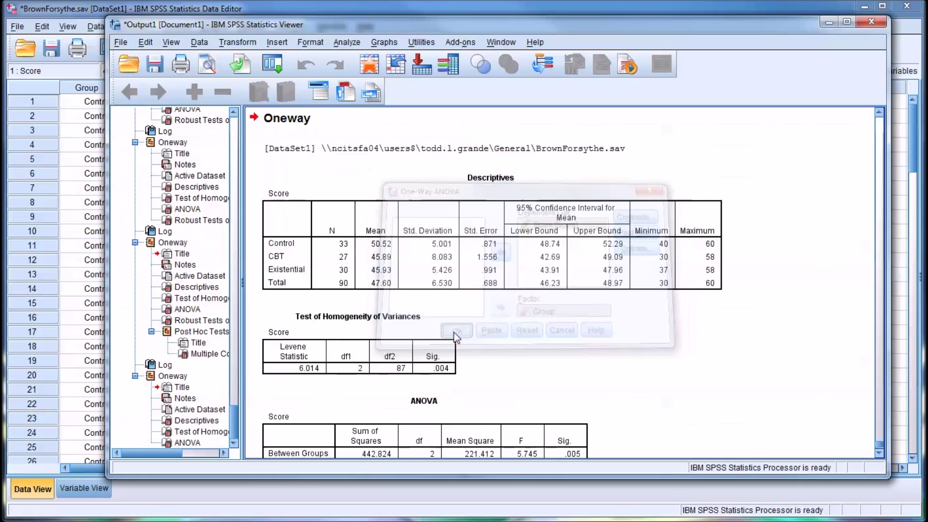
# Scroll the output down to see the rest of the ANOVA table.
pyautogui.click(879, 454)
pyautogui.click(879, 454)
pyautogui.click(879, 455)
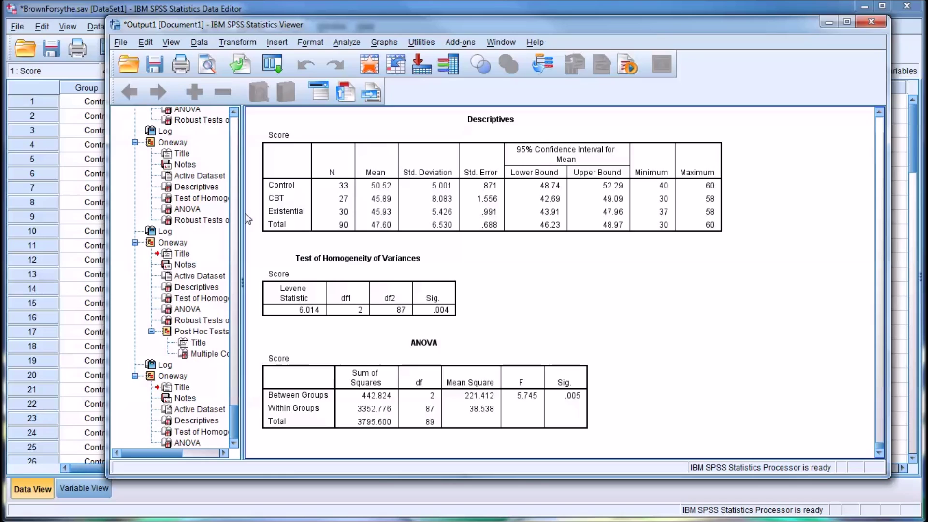
# Bring the data editor forward and reopen the One-Way ANOVA dialog for Score by Group.
pyautogui.click(76, 181)
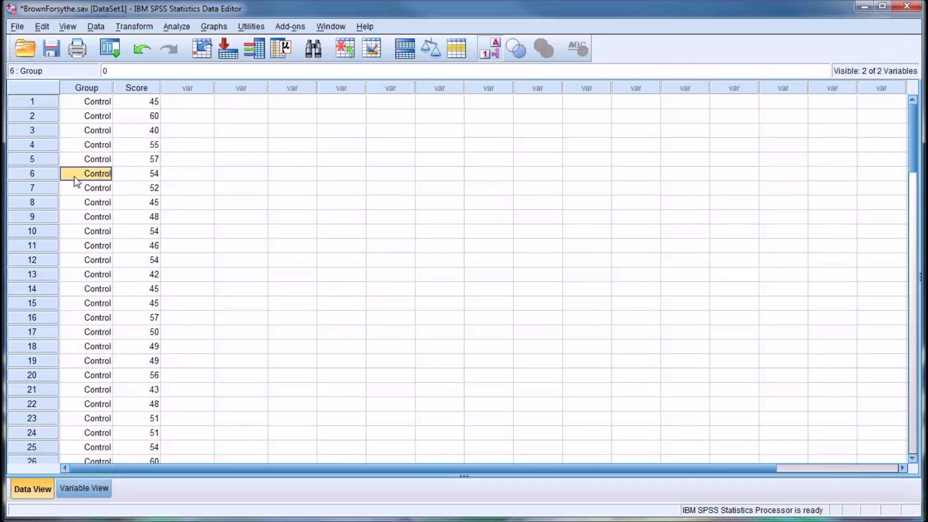
pyautogui.click(175, 30)
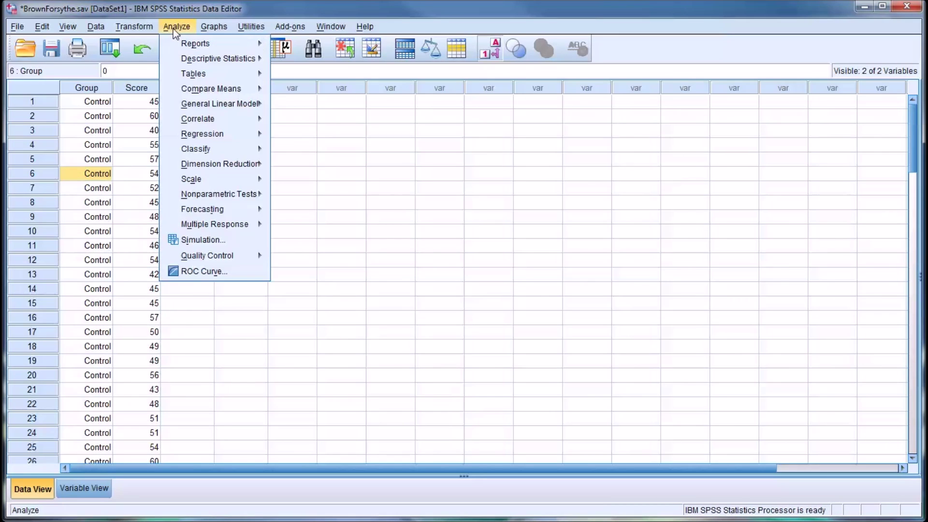
pyautogui.moveTo(213, 89)
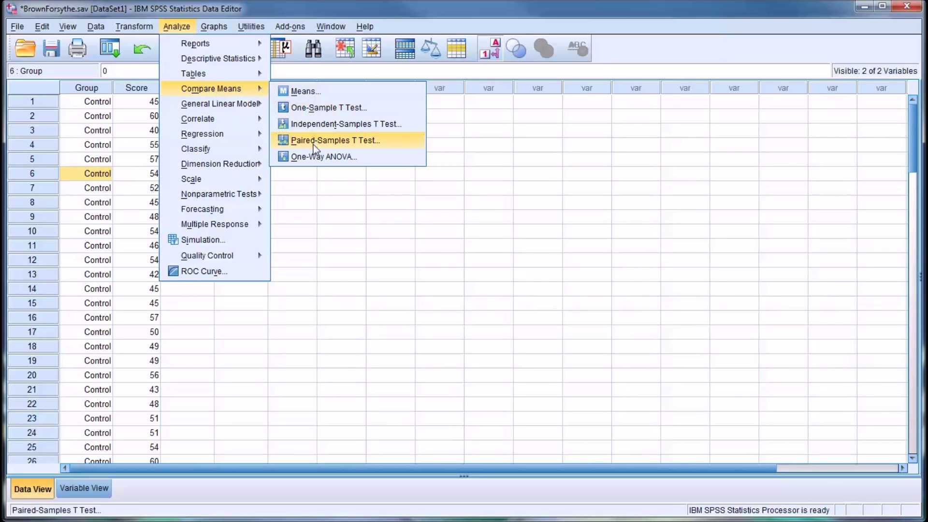
pyautogui.click(307, 156)
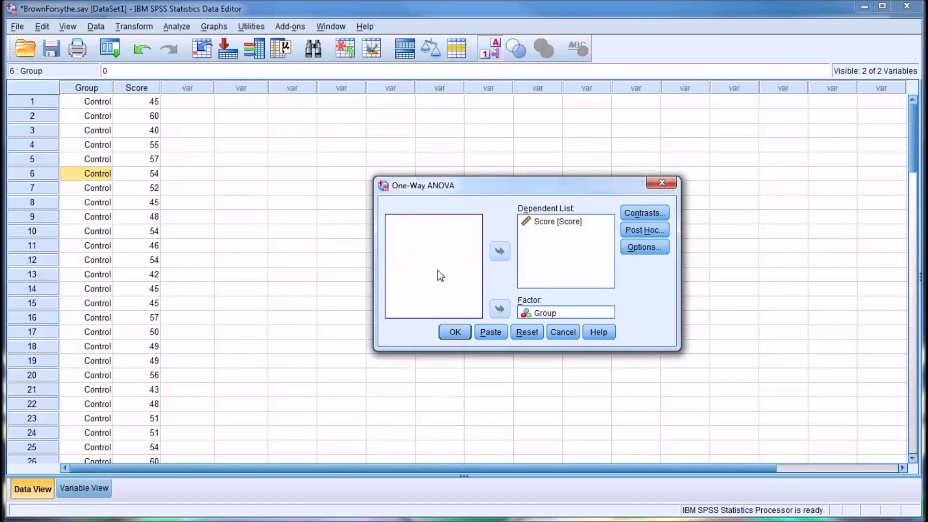
# Tick Brown-Forsythe and Welch in the ANOVA Options and confirm.
pyautogui.click(629, 251)
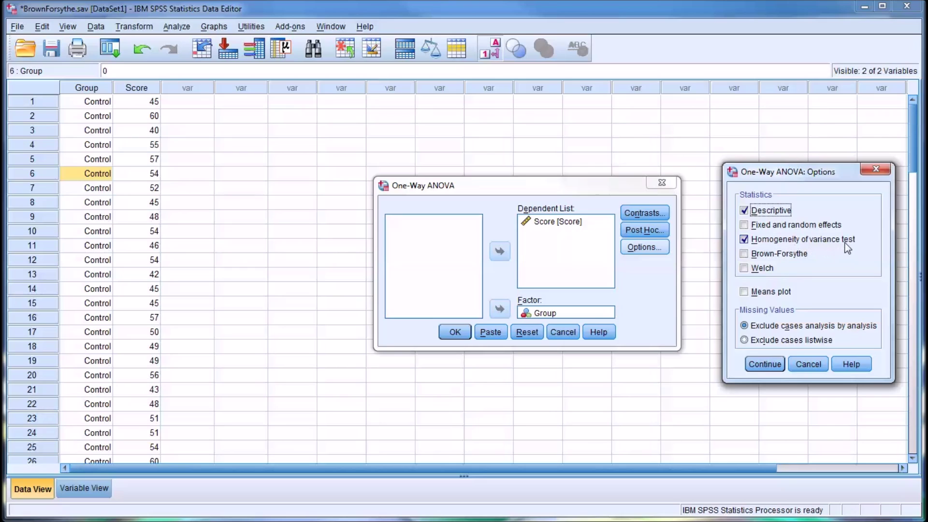
pyautogui.click(745, 255)
pyautogui.click(745, 269)
pyautogui.click(759, 365)
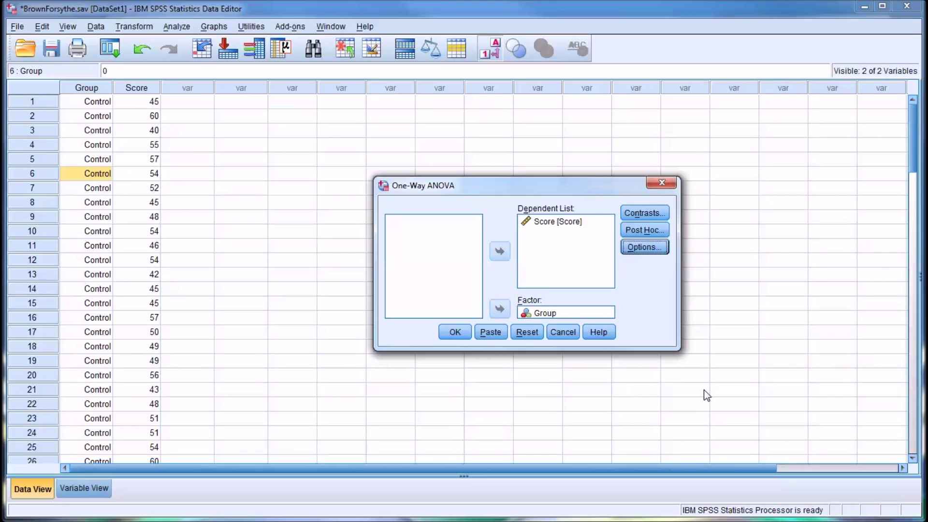
# Check Games-Howell under Equal Variances Not Assumed in Post Hoc and confirm.
pyautogui.click(649, 233)
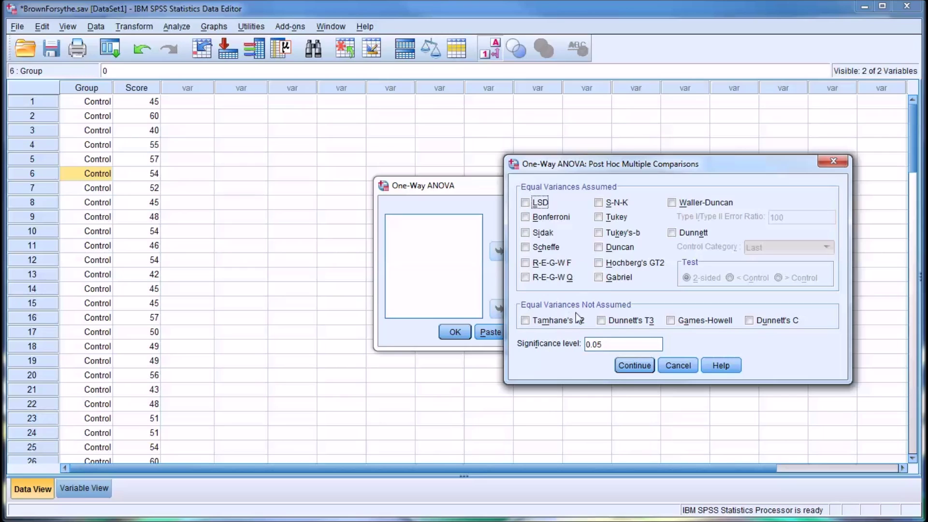
pyautogui.moveTo(705, 320); pyautogui.dragTo(623, 408)
pyautogui.click(670, 322)
pyautogui.click(633, 367)
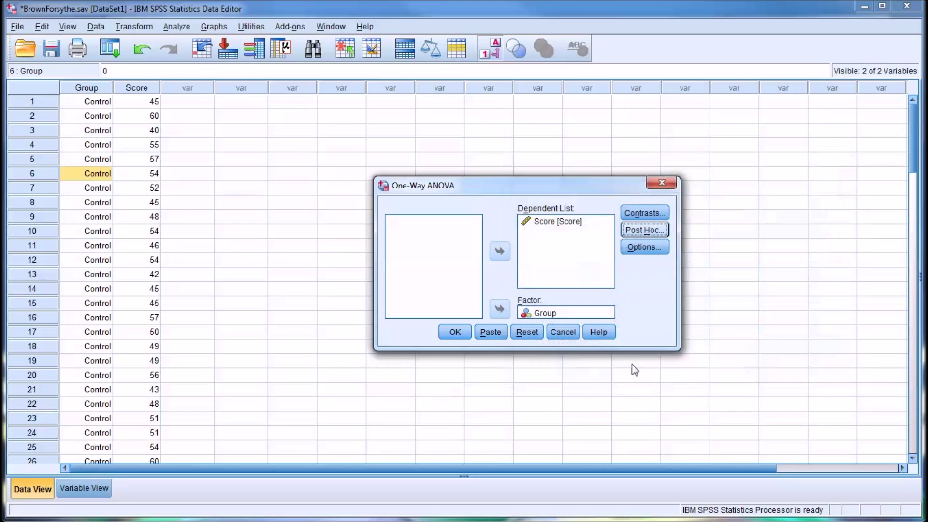
# Run the ANOVA with robust and post hoc tests and inspect the Descriptives and Levene tables.
pyautogui.click(453, 332)
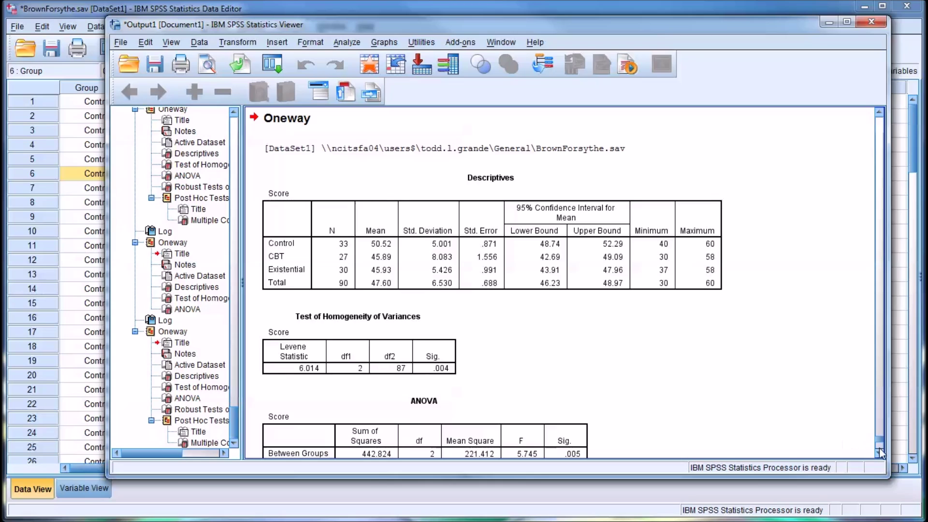
pyautogui.scroll(-3, 881, 454)
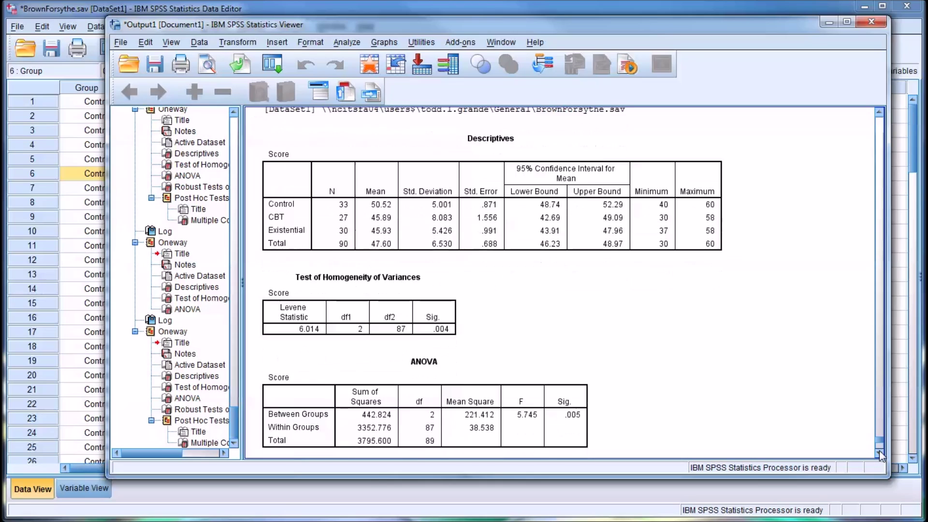
pyautogui.click(534, 216)
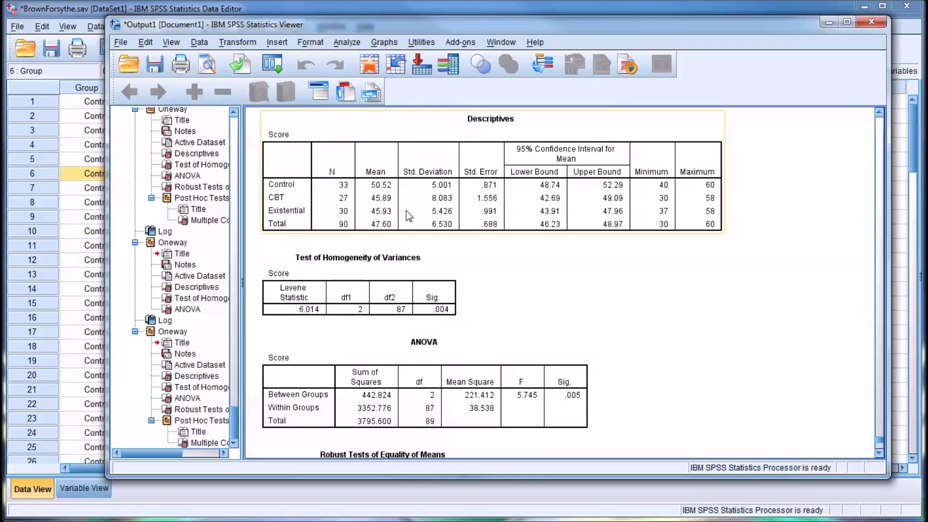
pyautogui.click(443, 279)
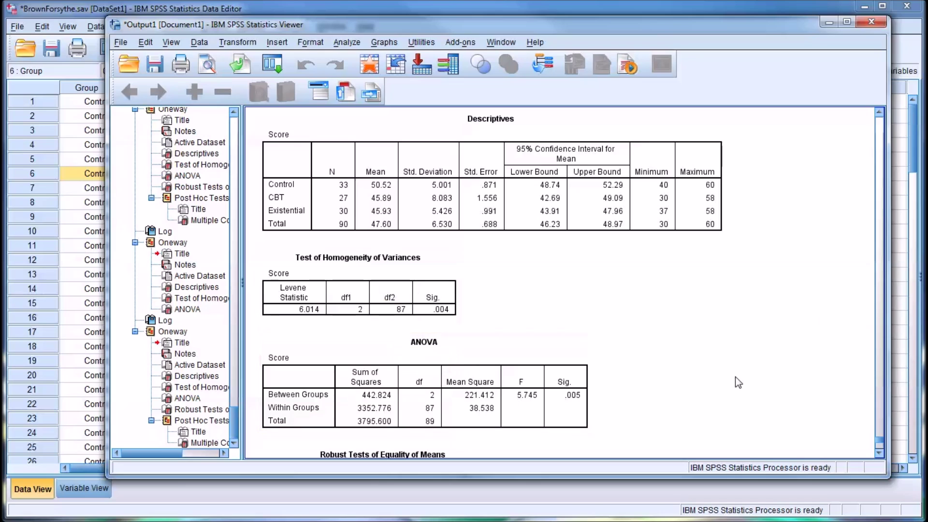
# Scroll down past the Robust Tests until the full Games-Howell Multiple Comparisons table shows.
pyautogui.click(880, 453)
pyautogui.click(879, 454)
pyautogui.click(880, 454)
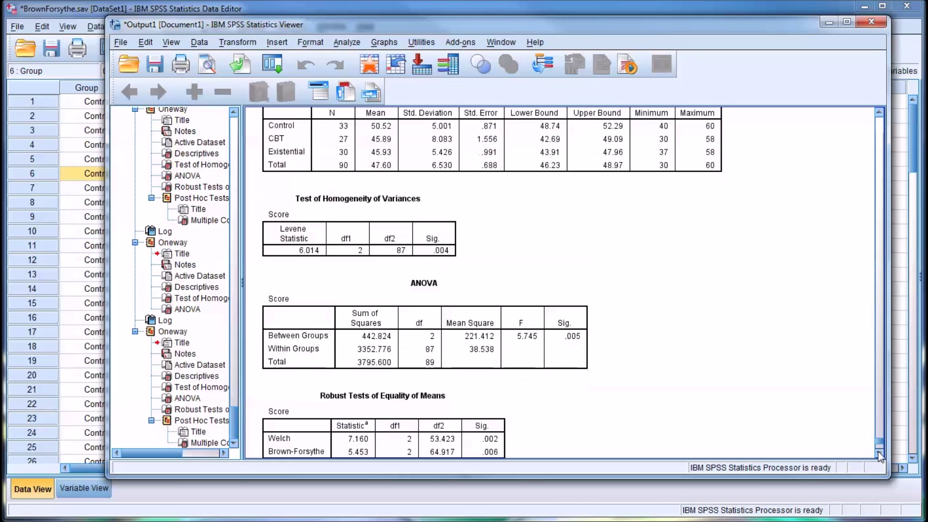
pyautogui.click(880, 453)
pyautogui.click(879, 453)
pyautogui.click(879, 454)
pyautogui.click(880, 453)
pyautogui.click(880, 453)
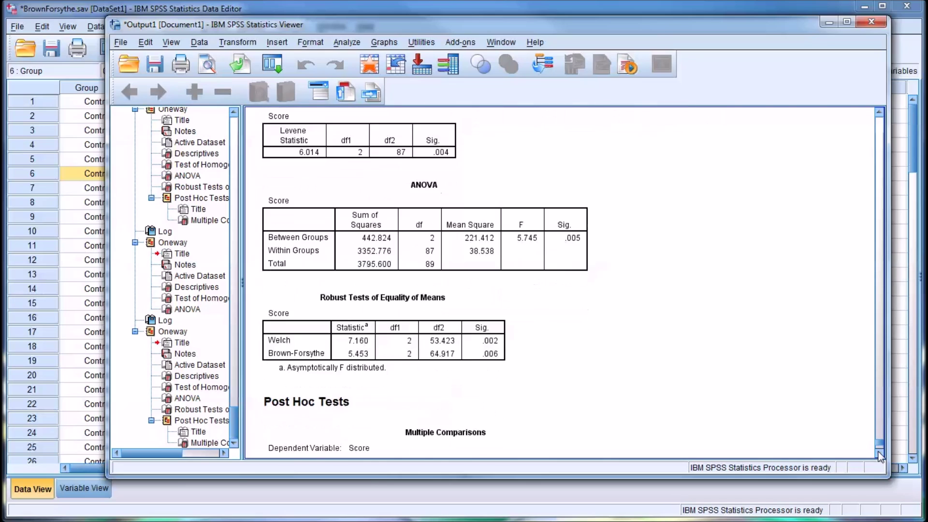
pyautogui.click(879, 453)
pyautogui.click(879, 454)
pyautogui.click(879, 454)
pyautogui.click(879, 454)
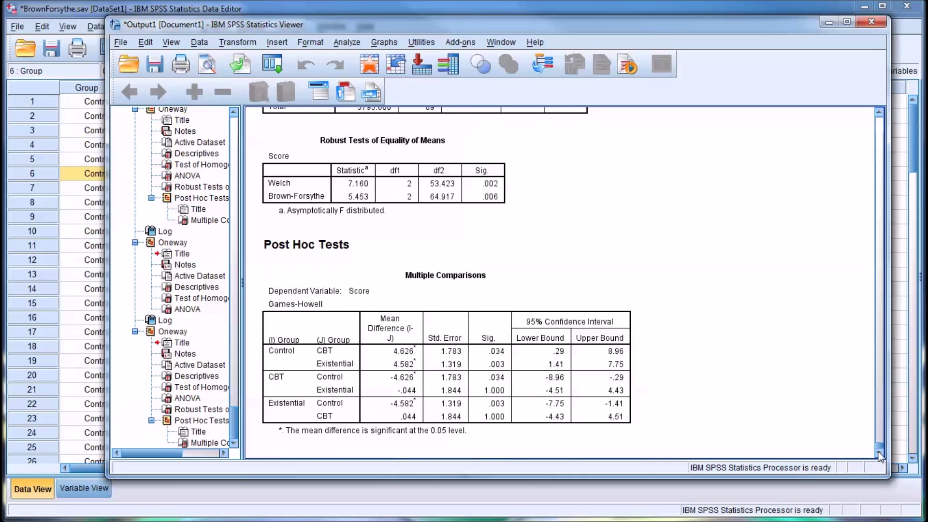
# Inspect the Robust Tests, Post Hoc heading and Multiple Comparisons tables by selecting each in turn.
pyautogui.click(352, 209)
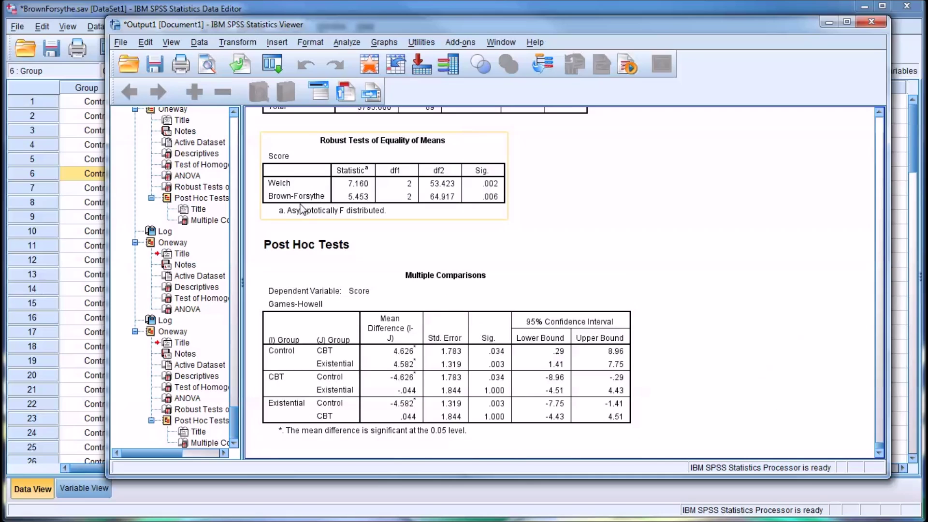
pyautogui.click(402, 239)
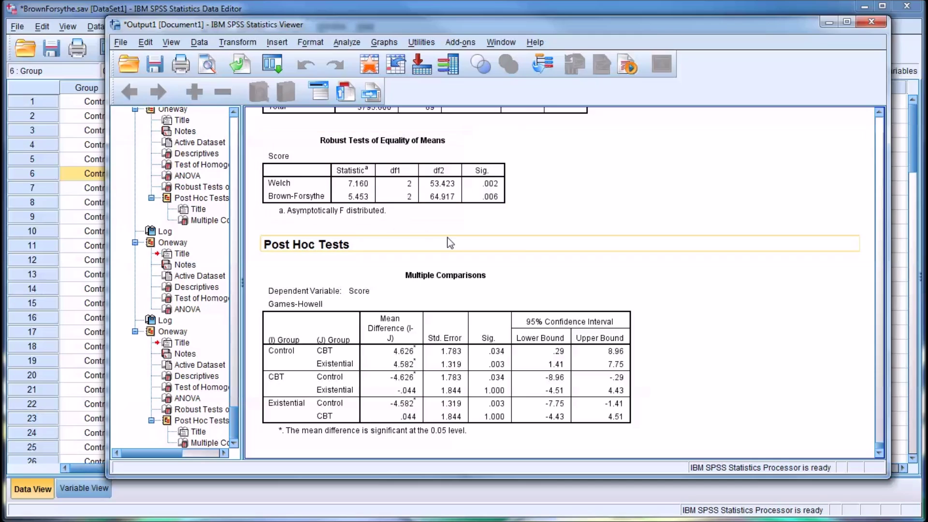
pyautogui.click(520, 275)
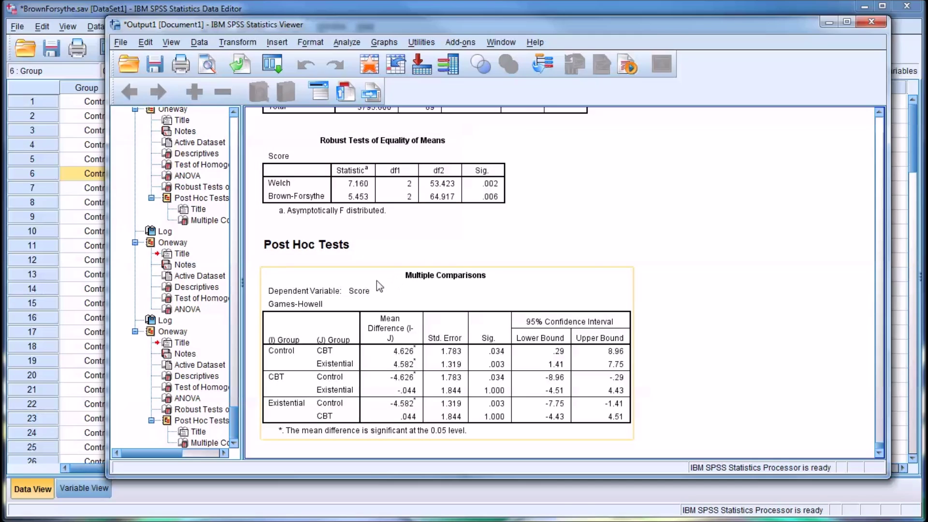
pyautogui.click(544, 226)
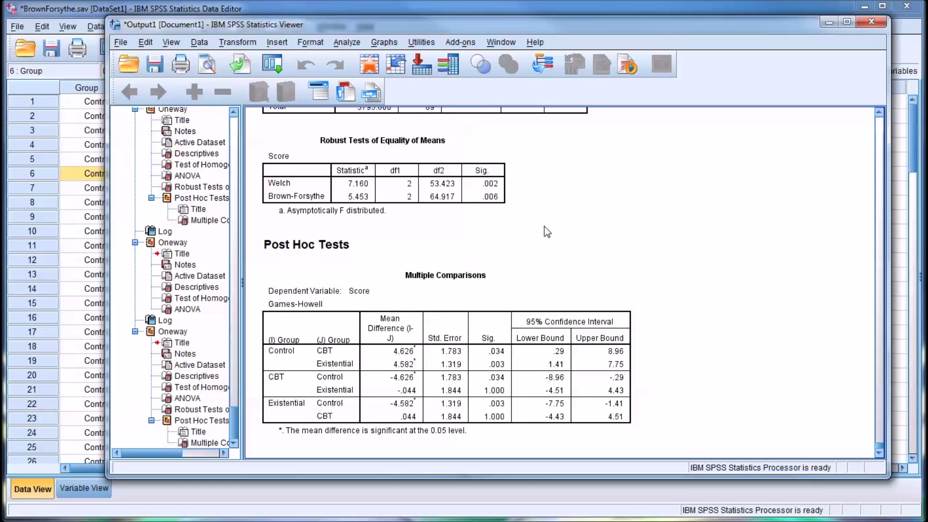
pyautogui.click(484, 201)
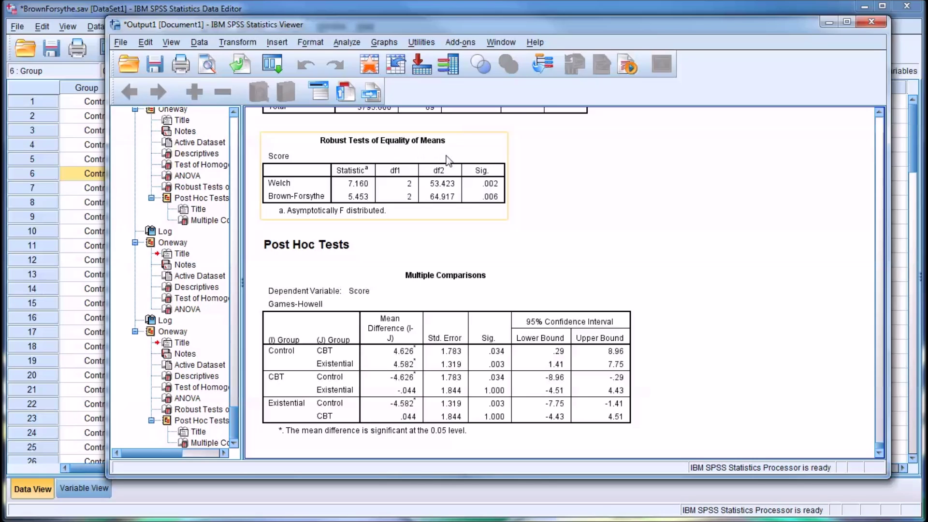
pyautogui.click(395, 233)
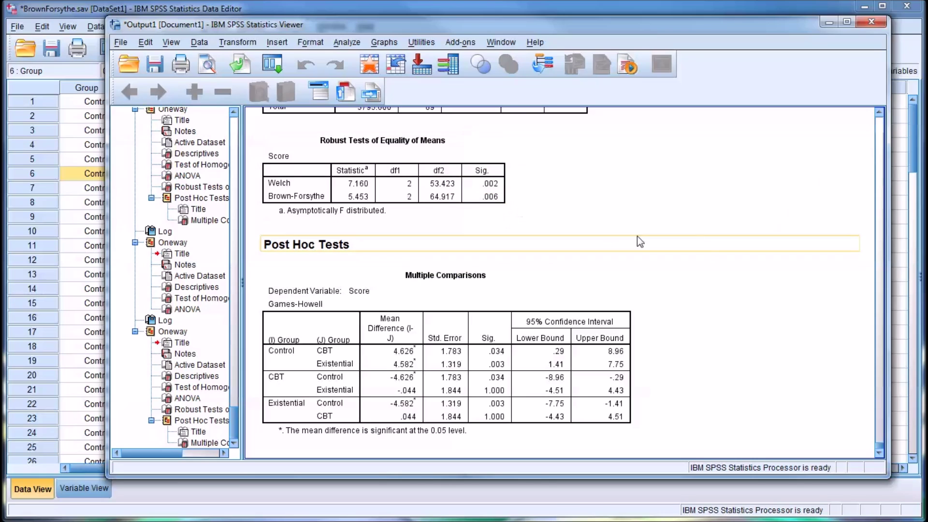
pyautogui.click(350, 214)
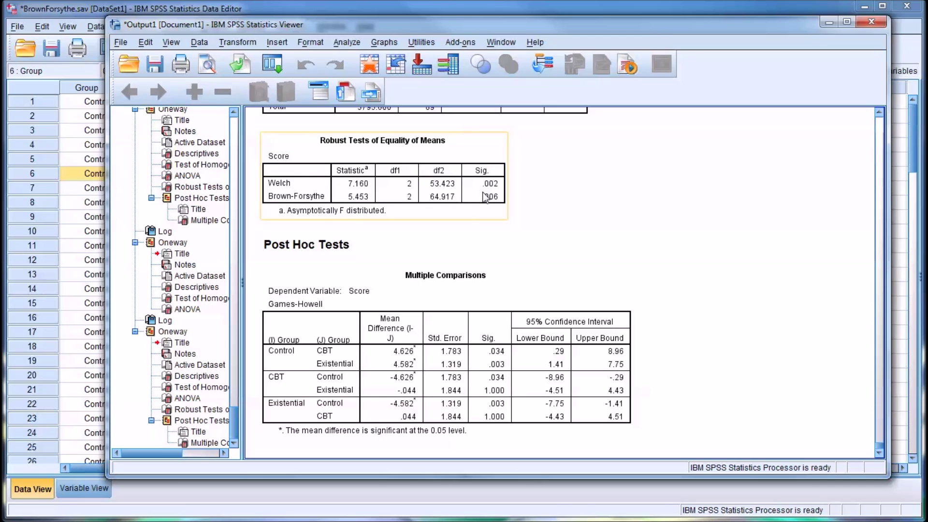
pyautogui.click(445, 233)
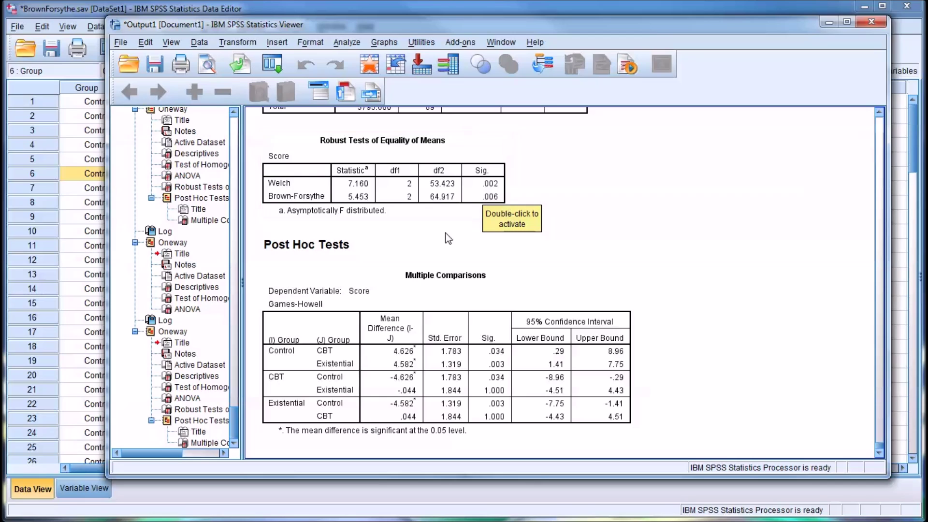
pyautogui.click(350, 214)
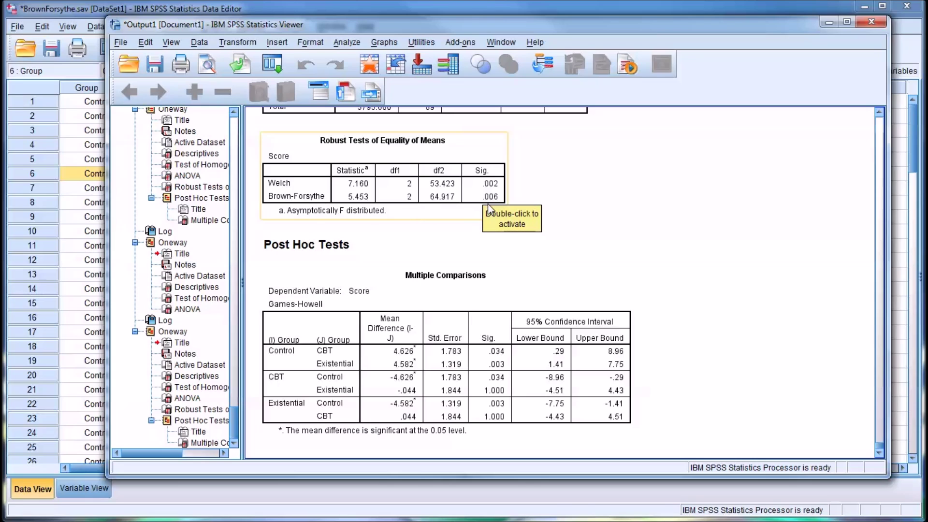
pyautogui.click(518, 197)
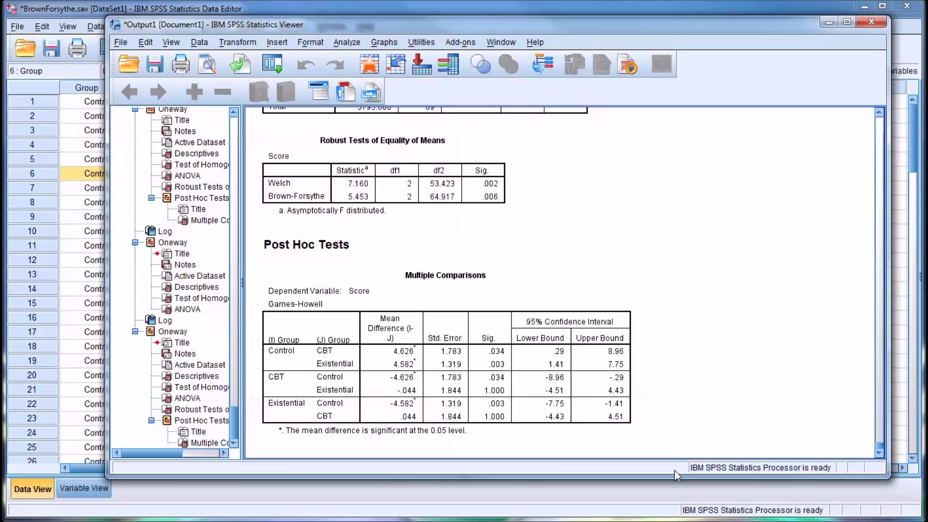
pyautogui.click(591, 289)
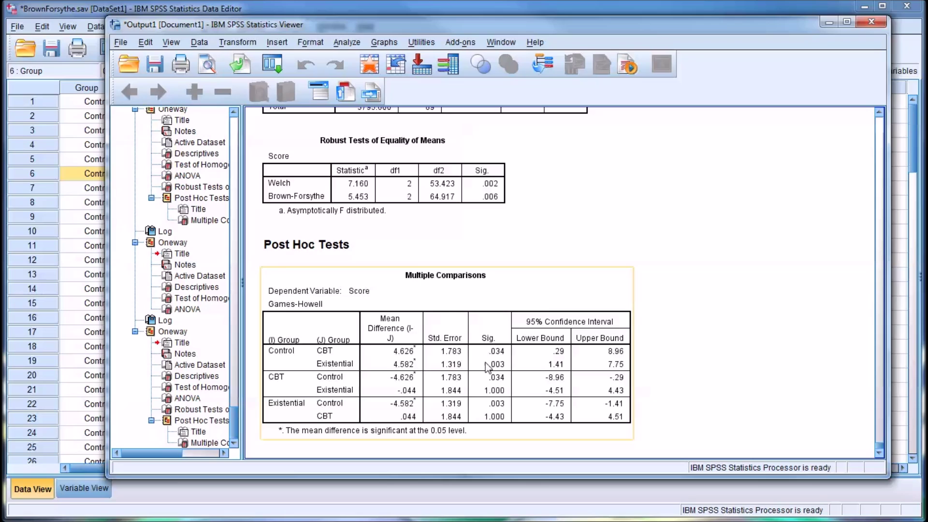
pyautogui.click(572, 430)
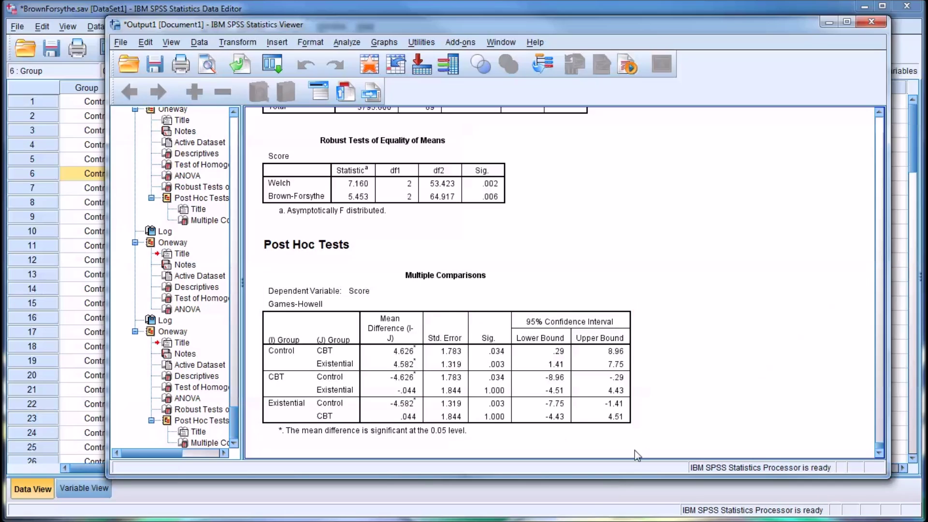
pyautogui.click(604, 433)
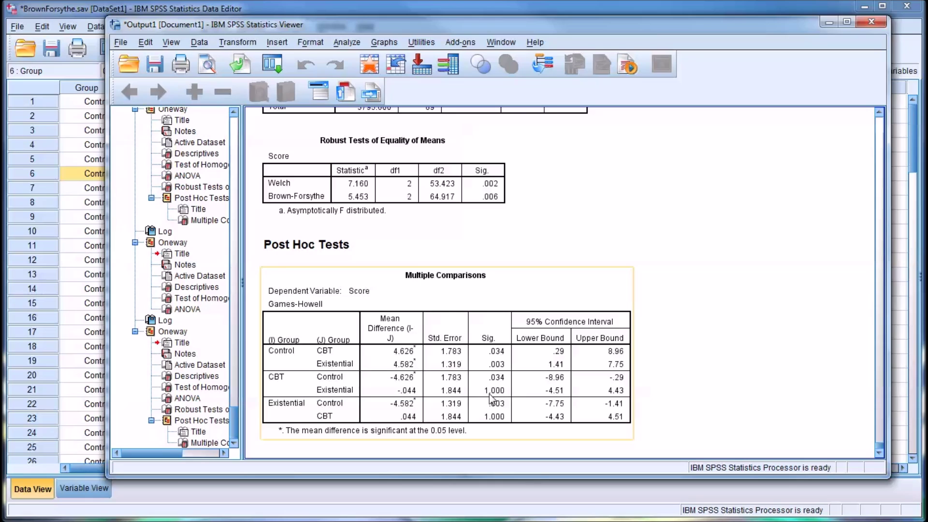
# Jump up to the Descriptives and Levene tables, then scroll to Robust Tests (Welch 7.160, Brown-Forsythe 5.453).
pyautogui.click(745, 406)
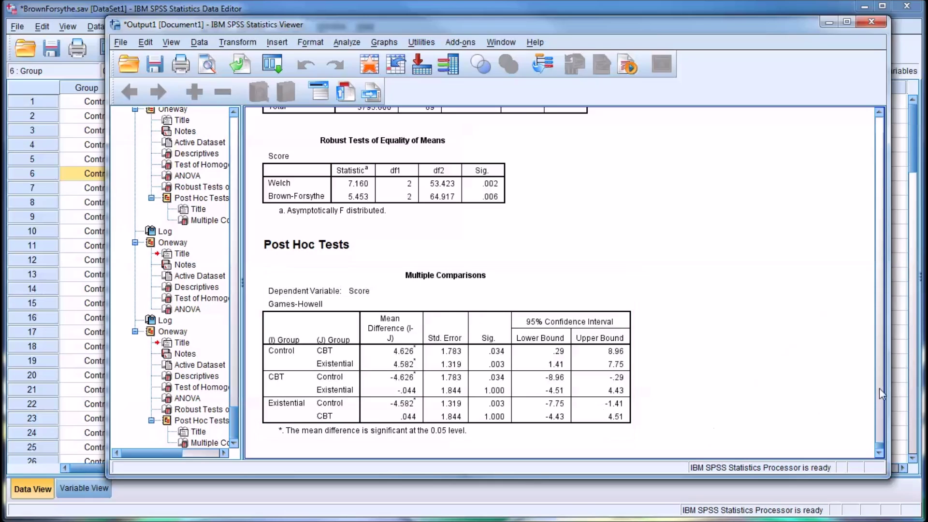
pyautogui.click(881, 440)
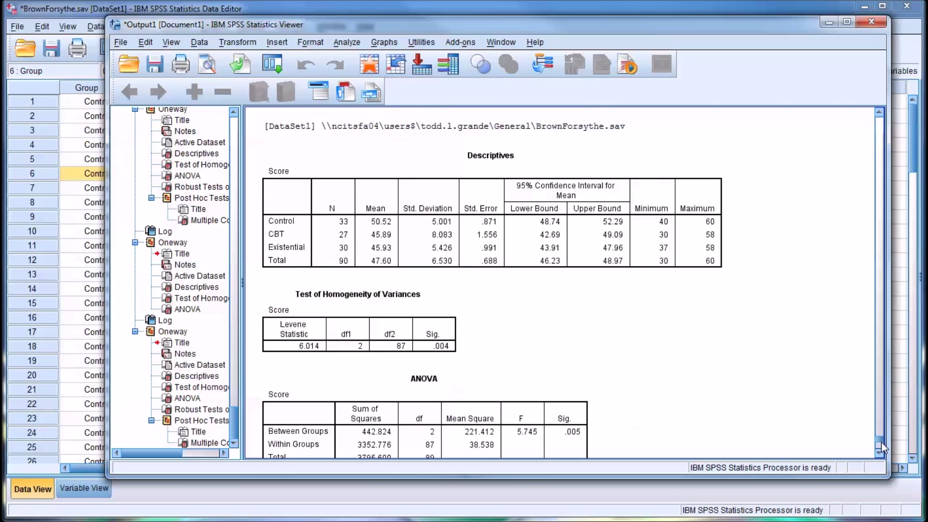
pyautogui.click(457, 338)
pyautogui.click(473, 282)
pyautogui.click(514, 289)
pyautogui.click(880, 454)
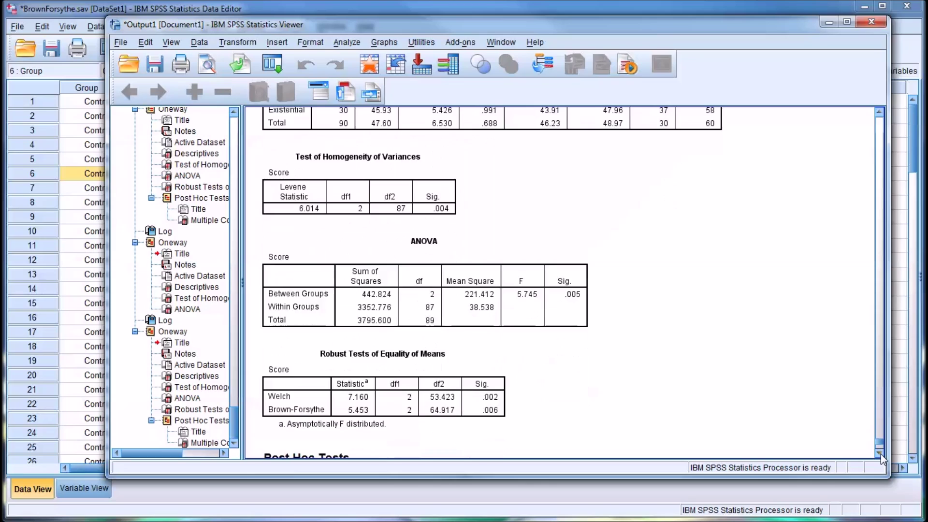
pyautogui.click(325, 369)
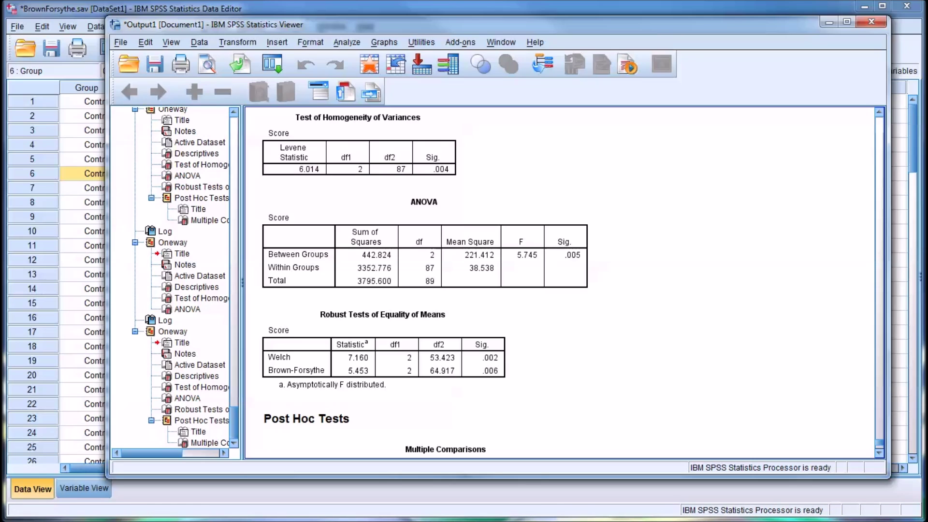
pyautogui.click(491, 356)
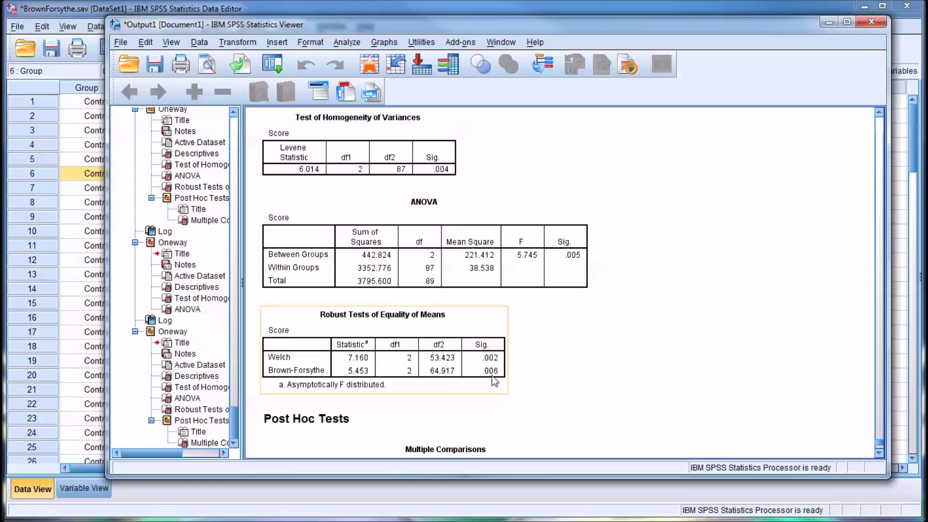
pyautogui.click(516, 381)
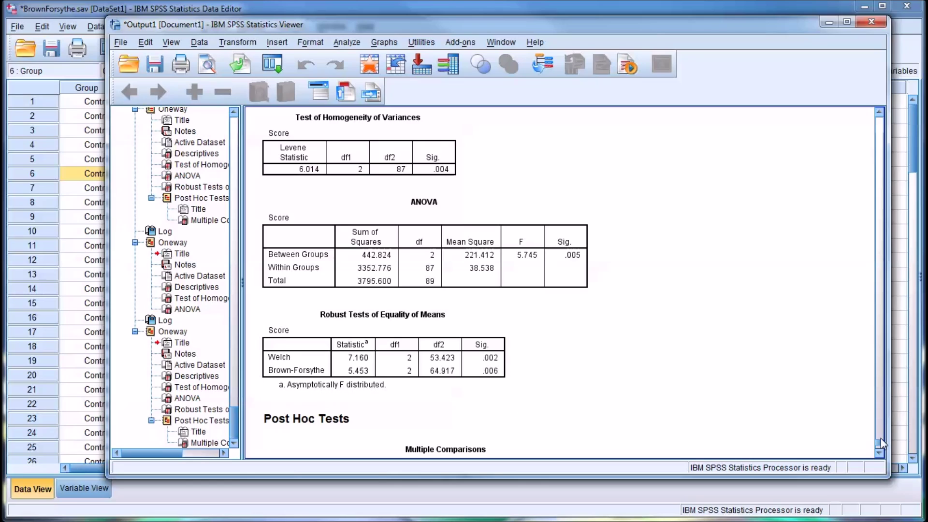
pyautogui.scroll(-3, 880, 443)
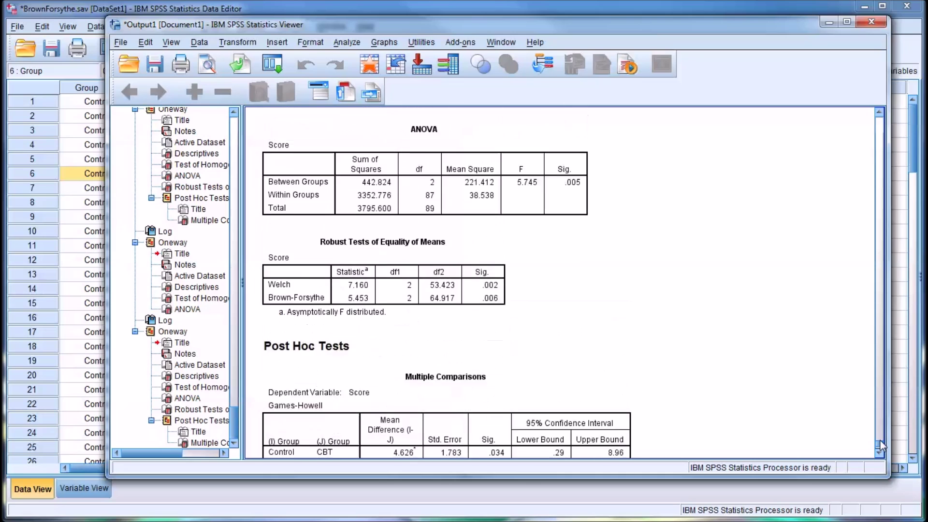
pyautogui.scroll(3, 879, 443)
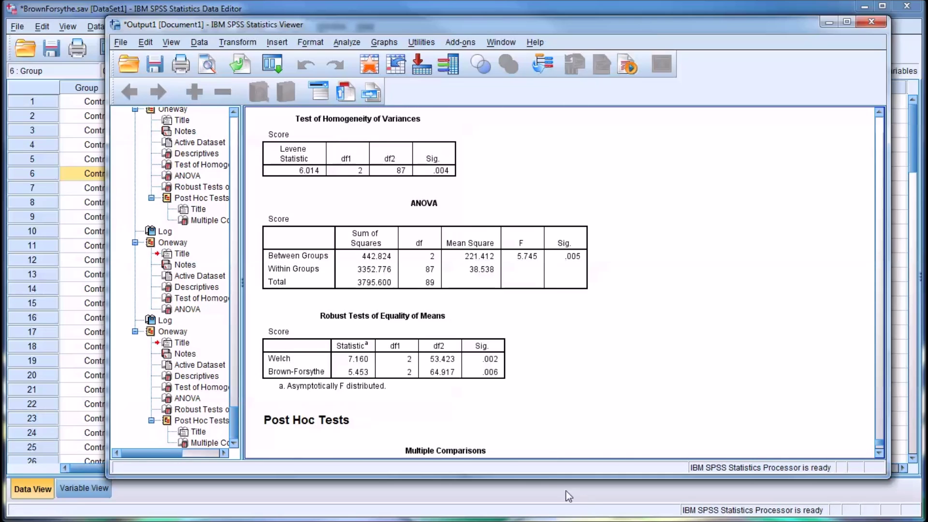
pyautogui.click(447, 385)
# Scroll the output down to show more Multiple Comparisons rows.
pyautogui.click(878, 453)
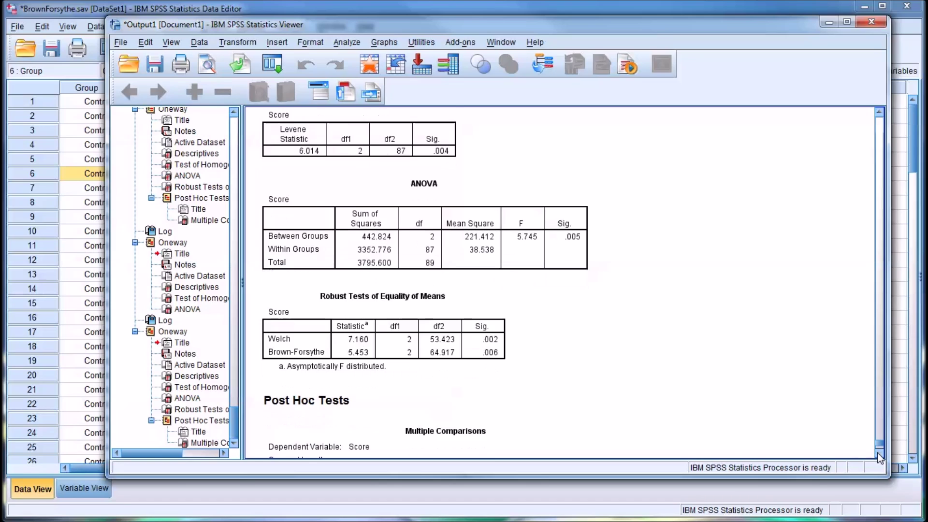
pyautogui.click(878, 452)
pyautogui.click(878, 452)
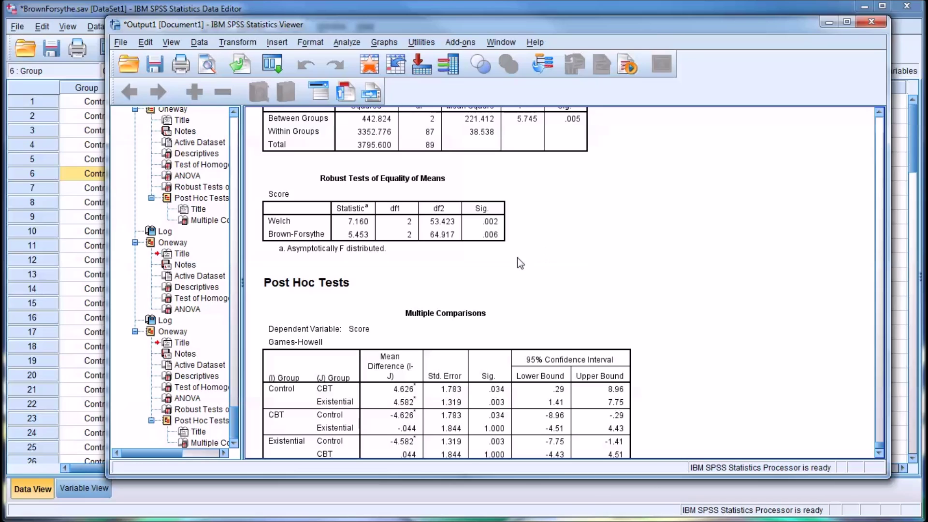
# Inspect the Robust Tests table, Post Hoc heading and Multiple Comparisons table by selecting them.
pyautogui.click(499, 257)
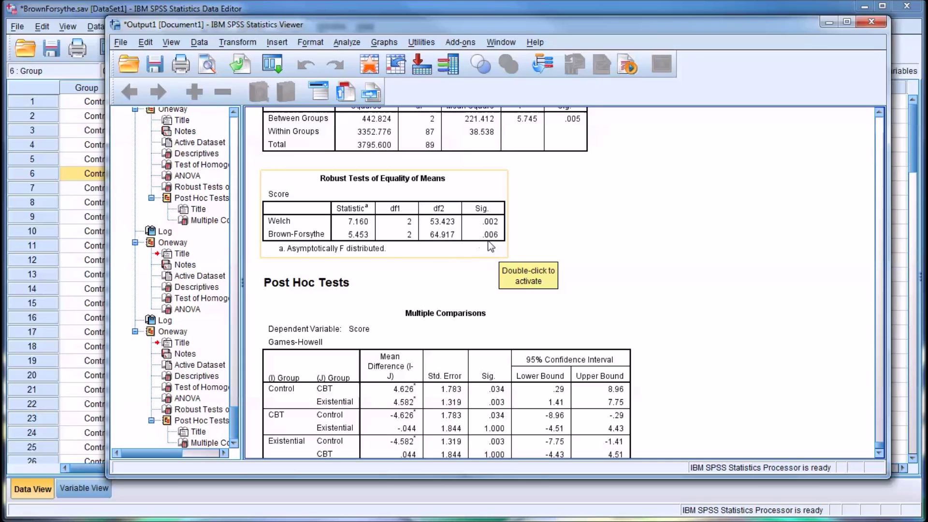
pyautogui.click(539, 256)
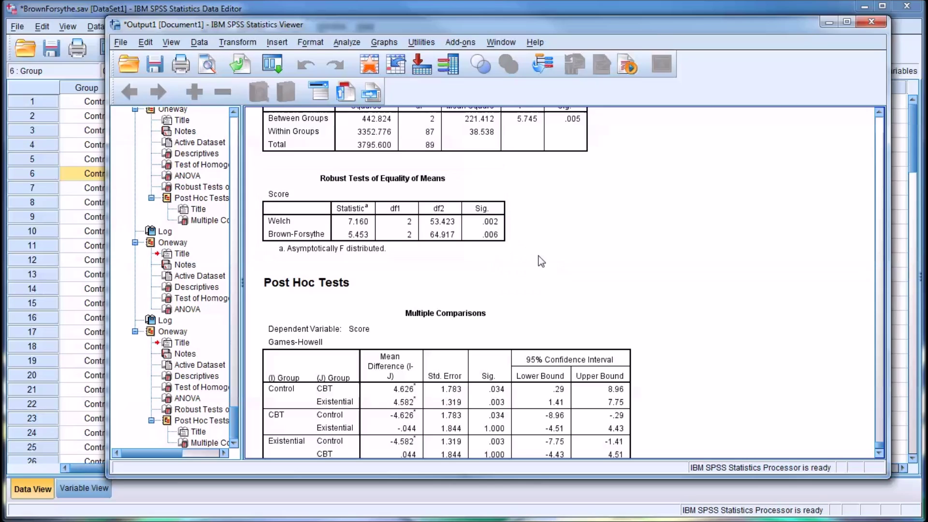
pyautogui.click(554, 306)
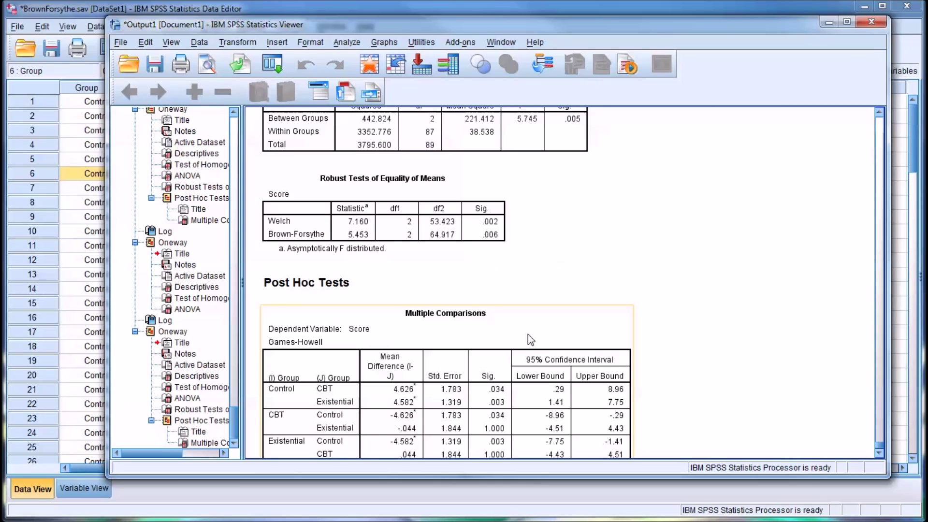
pyautogui.click(567, 275)
pyautogui.click(566, 262)
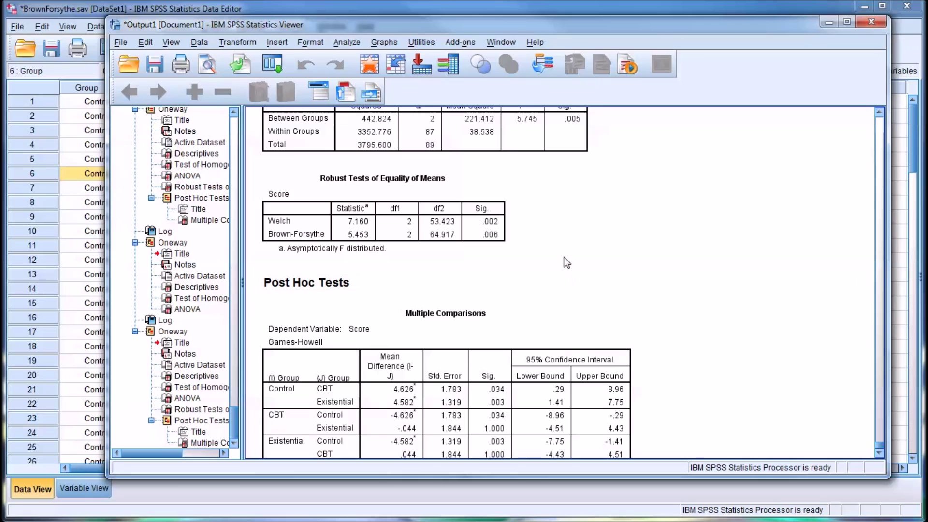
pyautogui.click(498, 228)
pyautogui.click(604, 287)
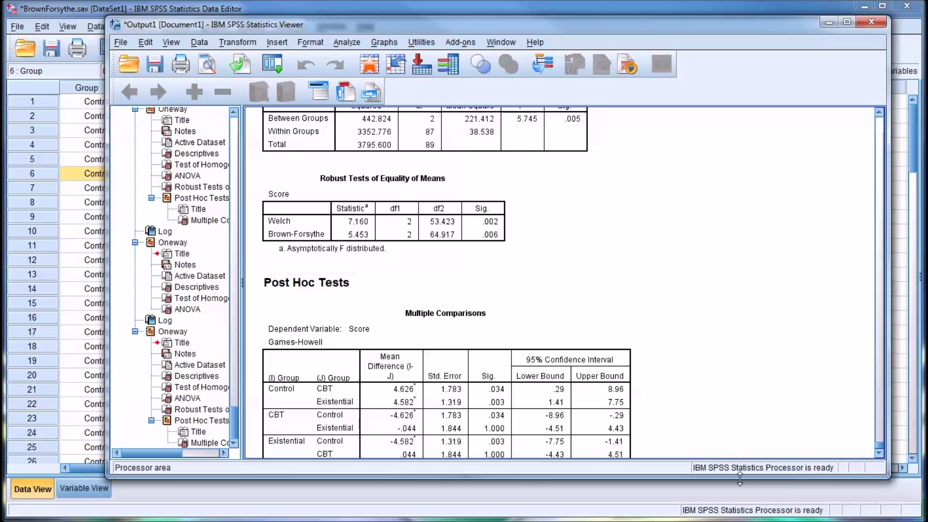